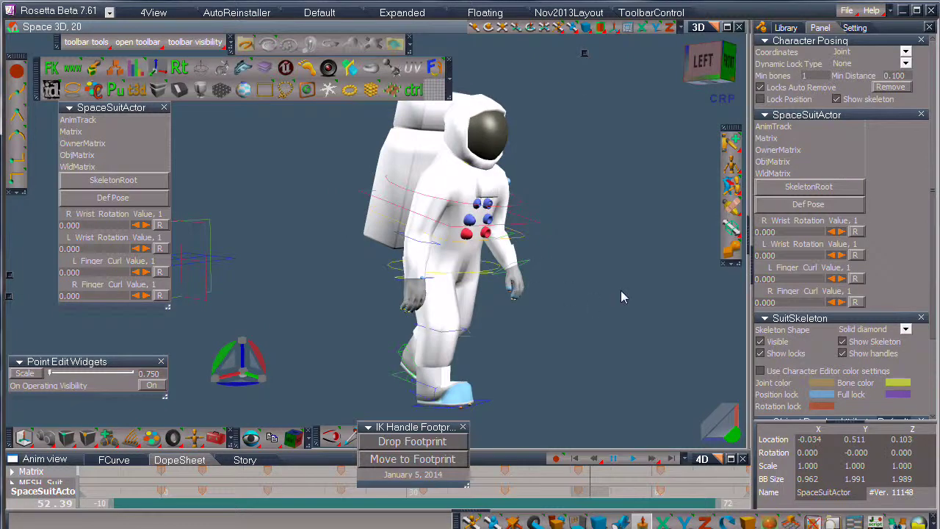
Examine the walking astronaut character's pose from the front and side, both up close and at full height
middle_click_drag(594, 274, 535, 295)
middle_click_drag(532, 388, 543, 370)
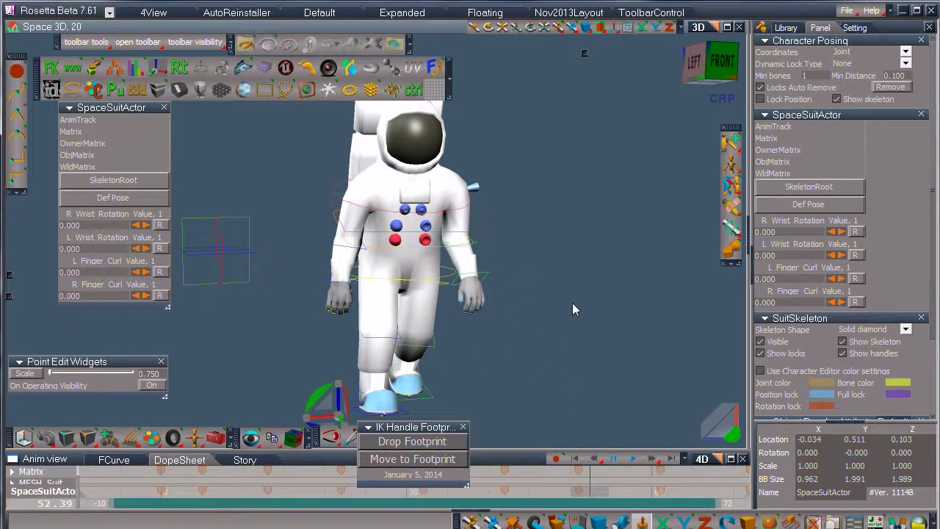
middle_click_drag(572, 310, 507, 259)
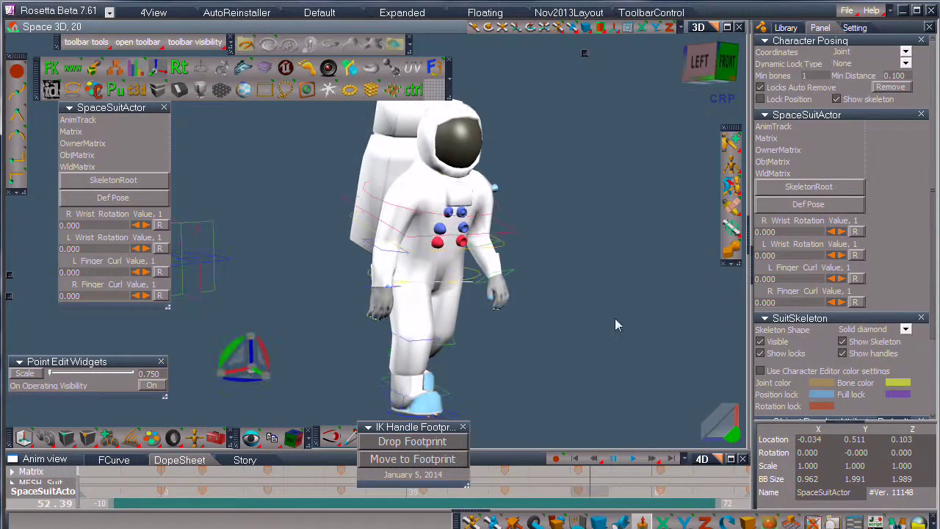
middle_click_drag(601, 317, 577, 317)
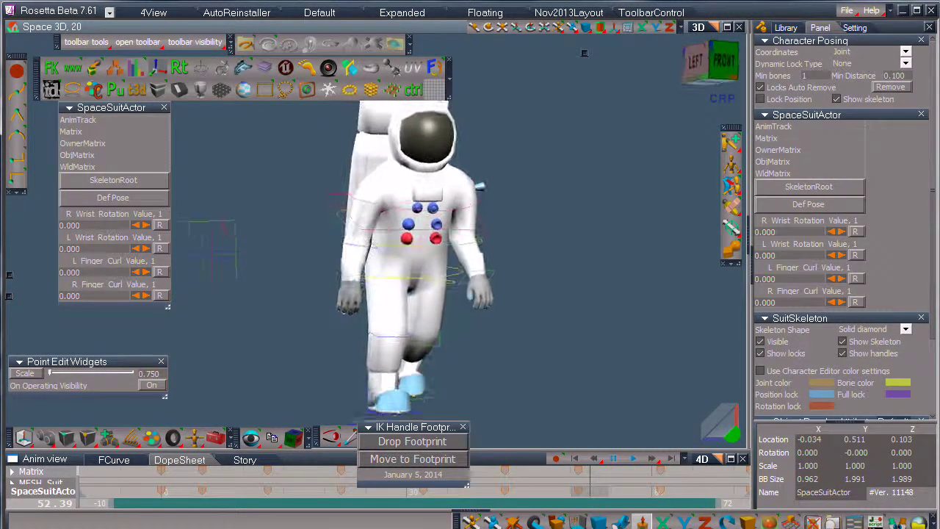
scroll(589, 374, "up", 3)
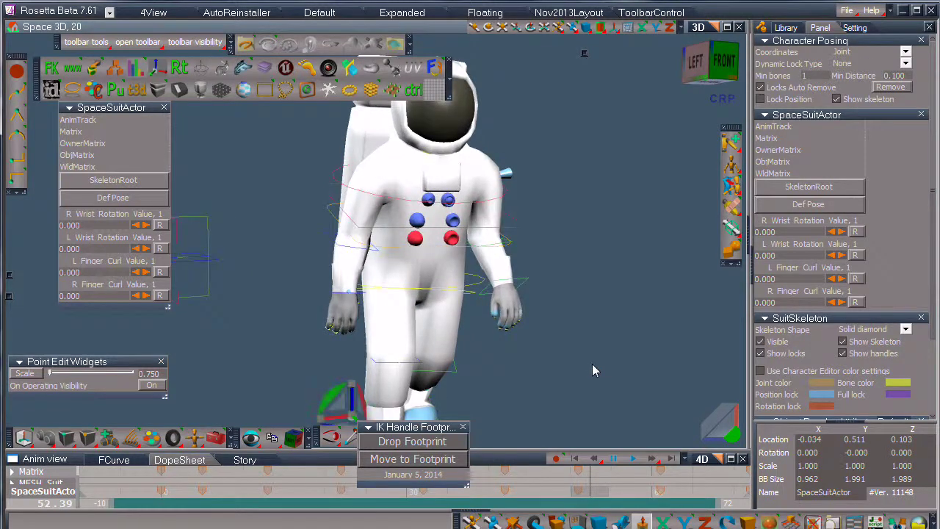
scroll(592, 363, "up", 2)
scroll(609, 369, "up", 2)
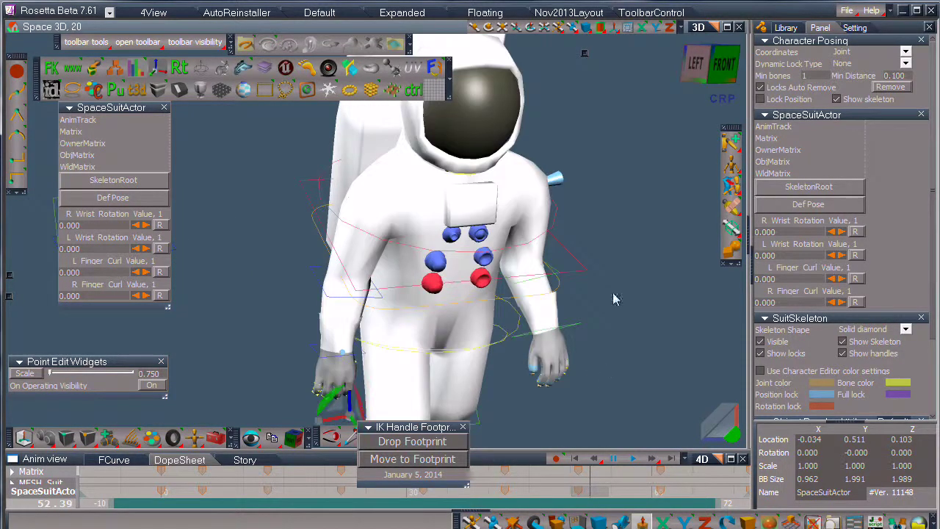
scroll(639, 343, "up", 2)
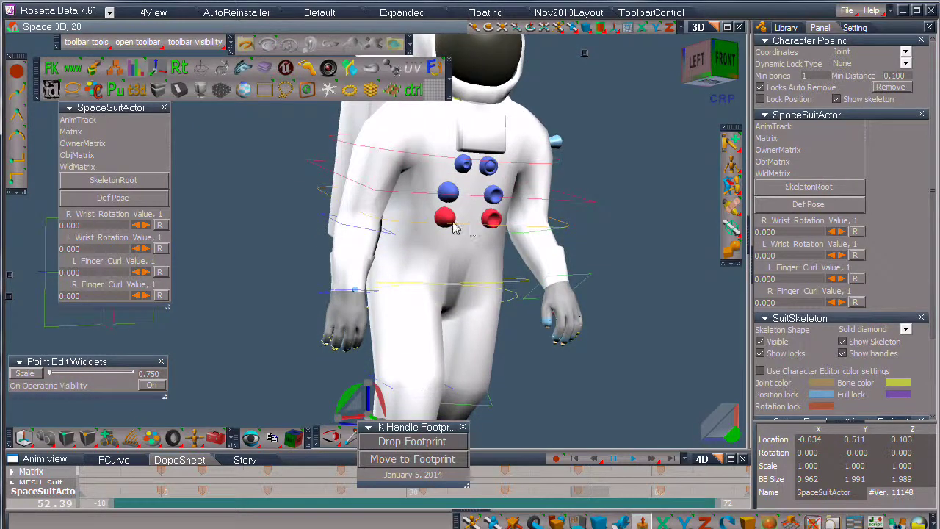
scroll(632, 259, "down", 3)
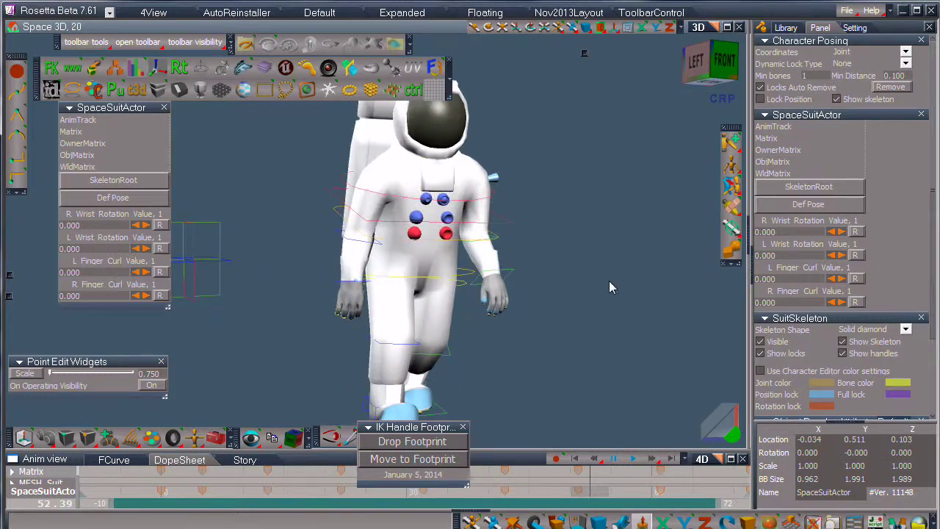
middle_click_drag(585, 228, 411, 217)
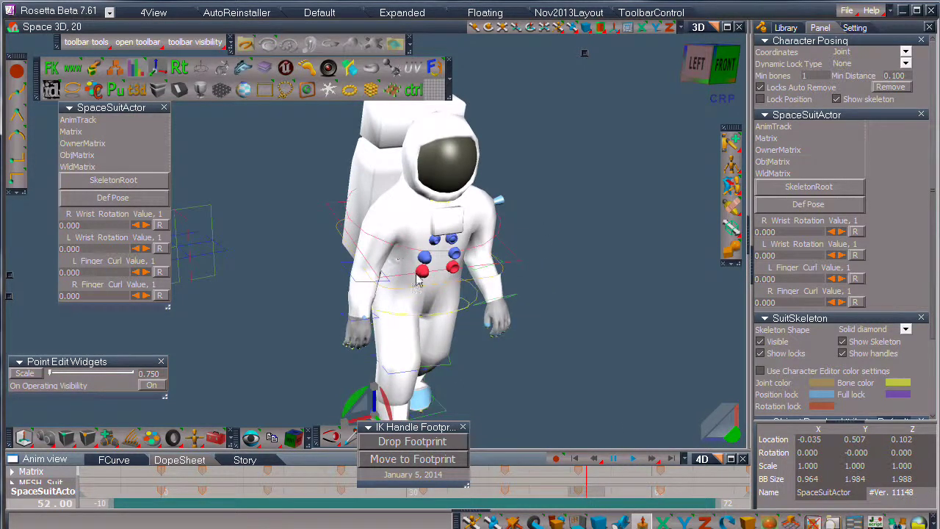
middle_click_drag(607, 289, 651, 279)
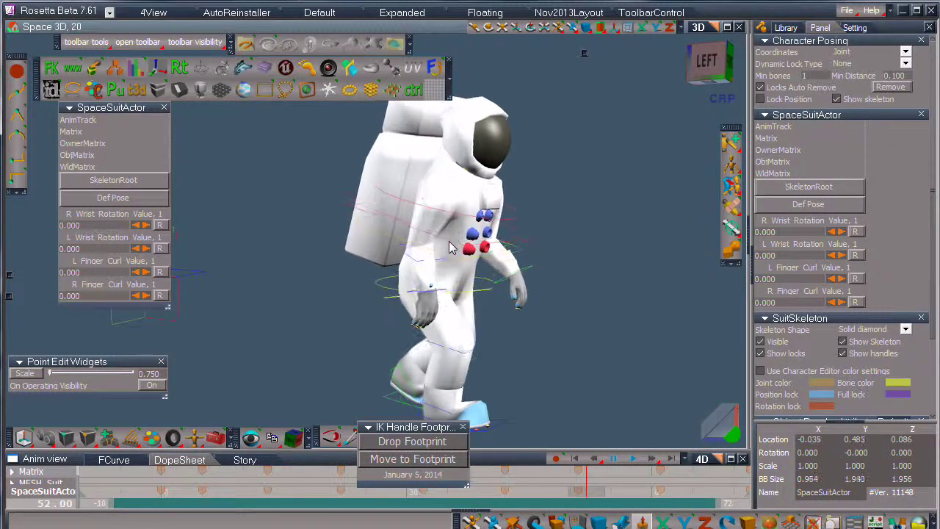
At frame 51, pull the astronaut's left hand up and outward so that the arm bends at the elbow
left_click_drag(661, 232, 447, 235)
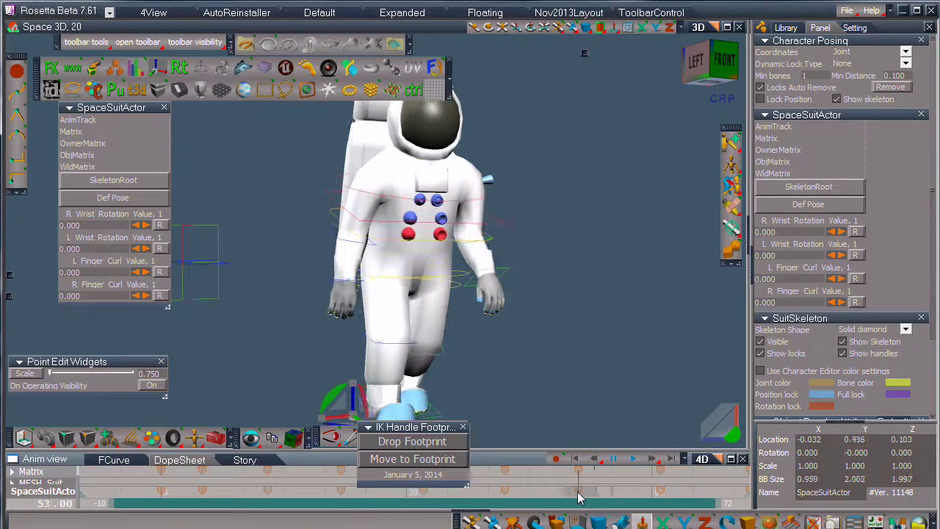
middle_click_drag(614, 316, 481, 282)
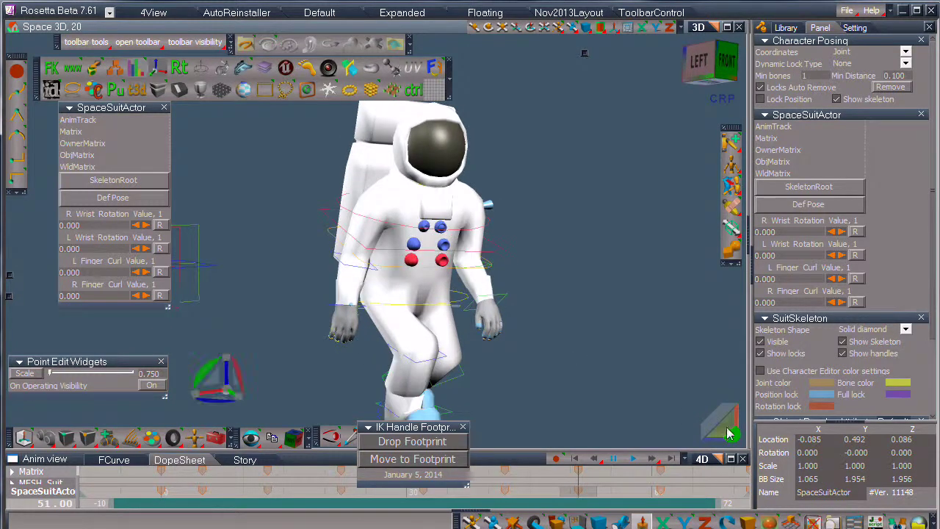
mouse_move(716, 424)
left_mouse_down()
mouse_move(716, 400)
mouse_move(712, 433)
left_mouse_up()
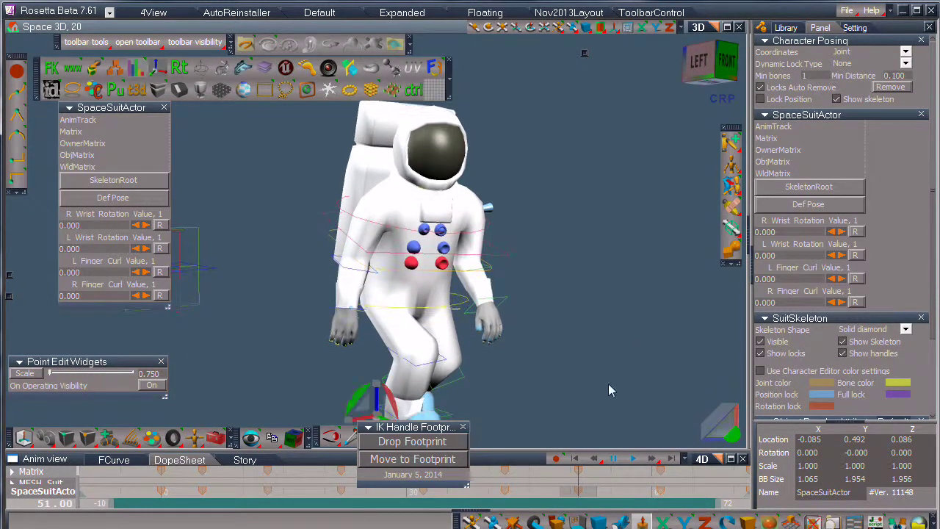
scroll(608, 386, "up", 3)
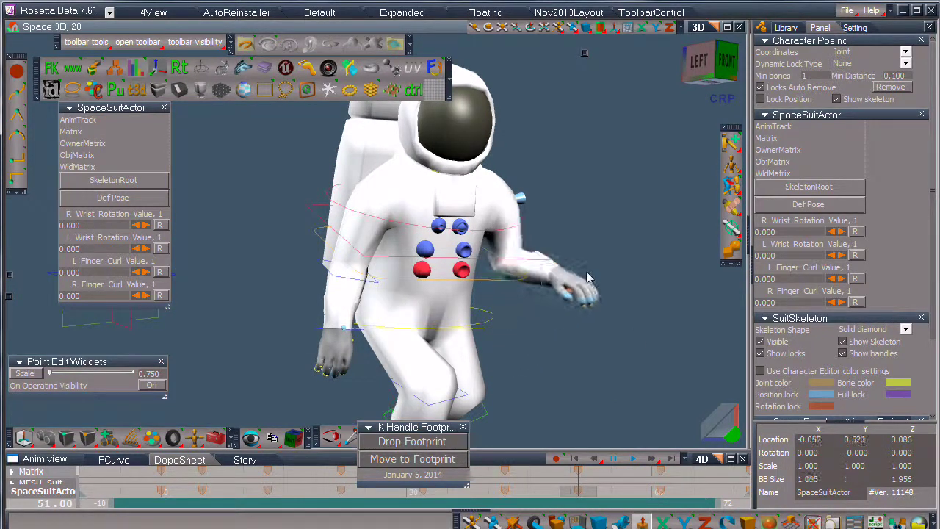
left_click_drag(584, 301, 576, 273)
Swing the astronaut's right hand forward and lower the raised left arm at frame 51
middle_click_drag(520, 383, 580, 383)
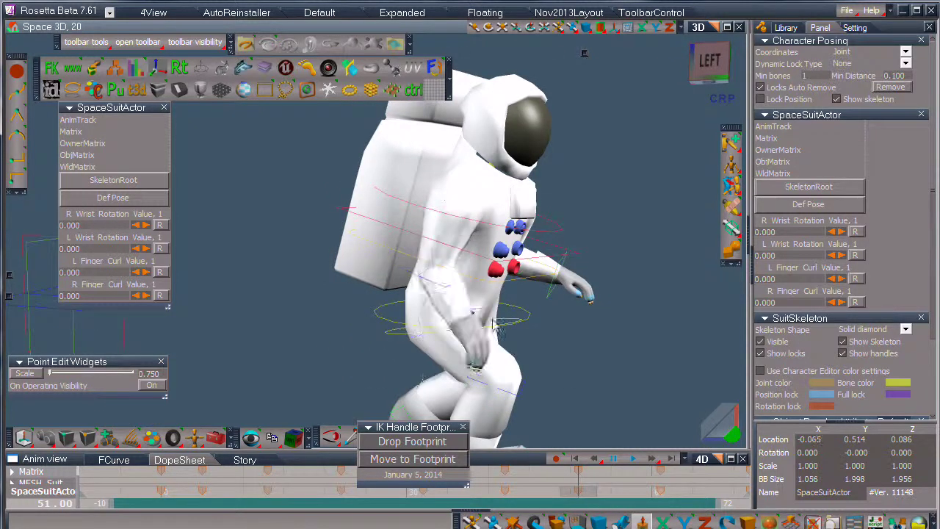
middle_click_drag(563, 360, 391, 296)
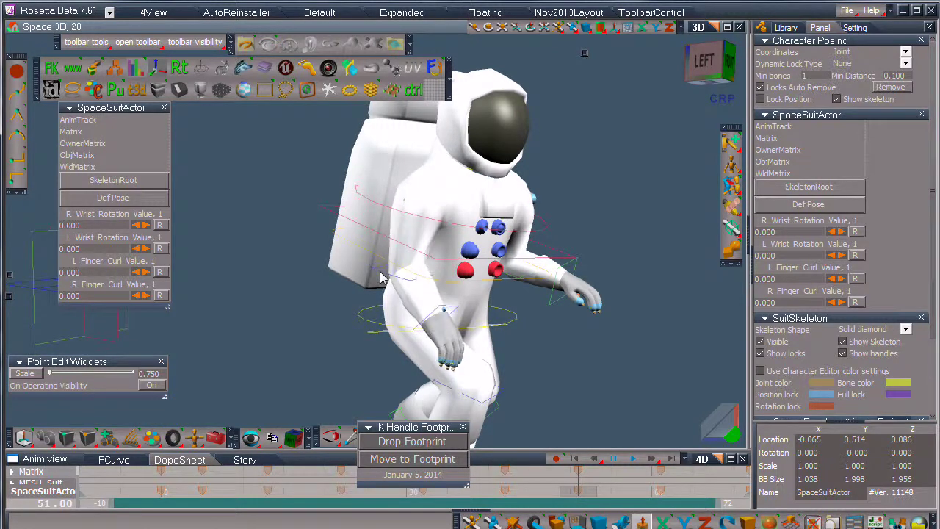
middle_click_drag(529, 341, 453, 275)
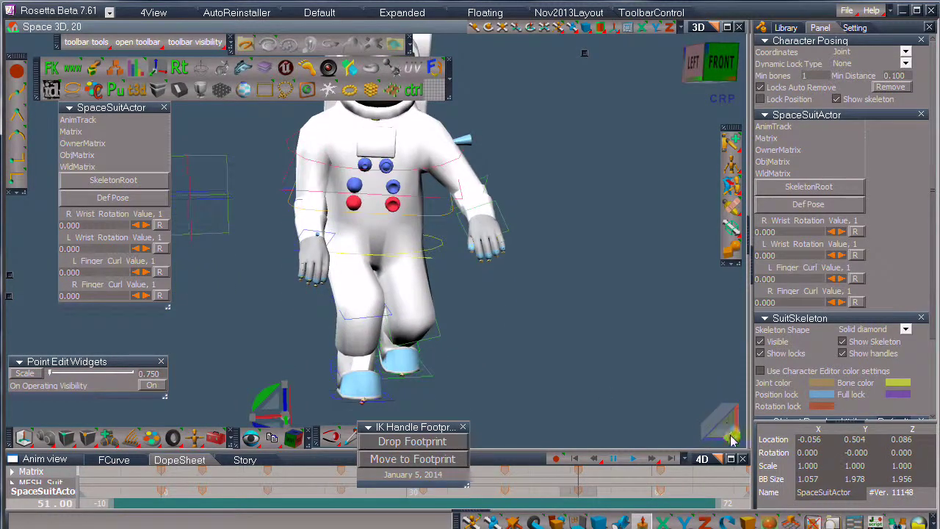
middle_click_drag(685, 402, 529, 380)
scroll(493, 384, "up", 3)
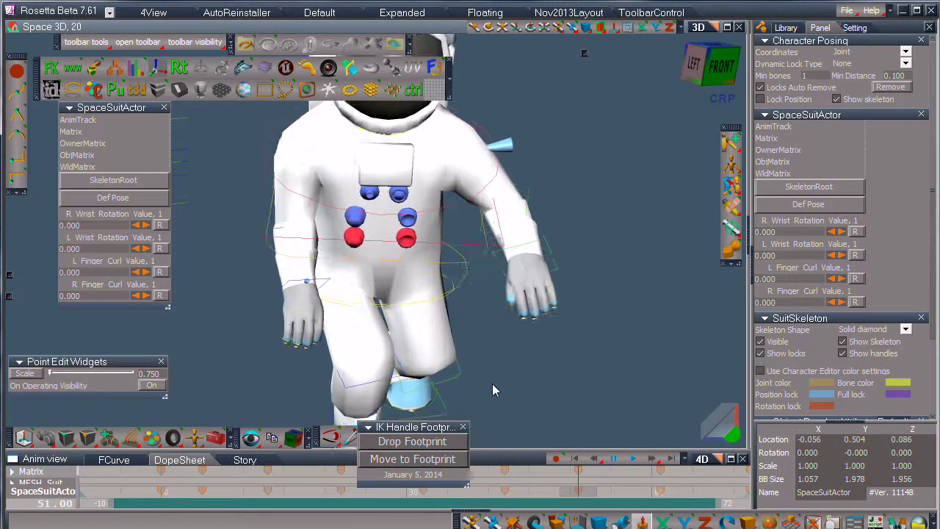
middle_click_drag(485, 307, 476, 271)
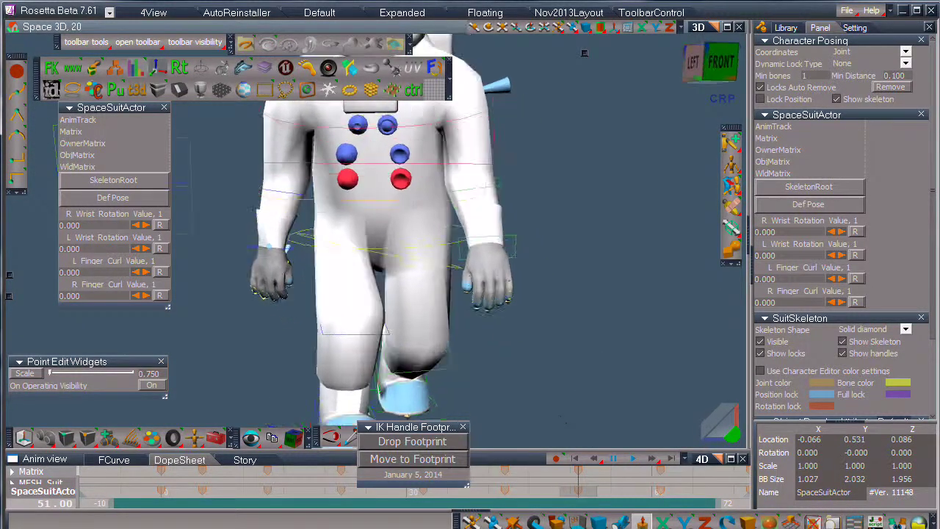
Reposition and turn the astronaut's left foot by its IK handle
middle_click_drag(555, 343, 549, 333)
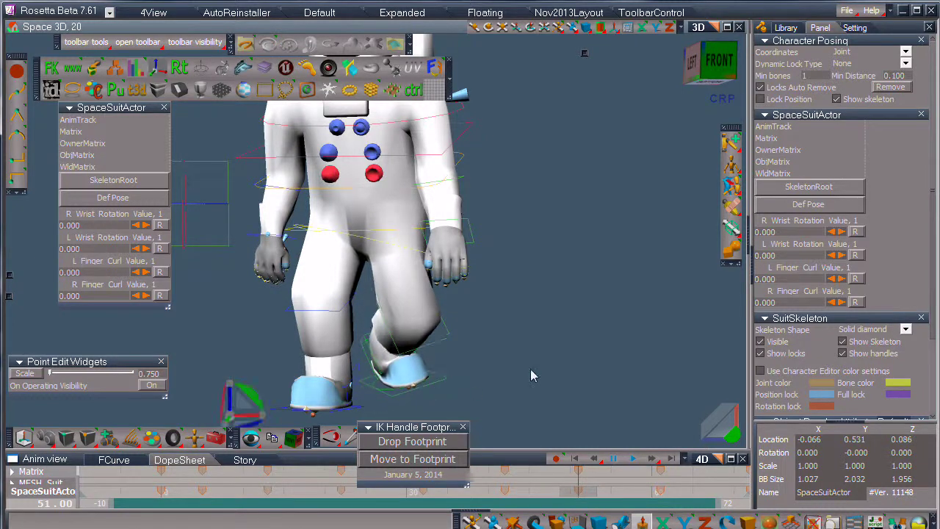
left_click_drag(411, 393, 425, 429)
scroll(502, 396, "down", 2)
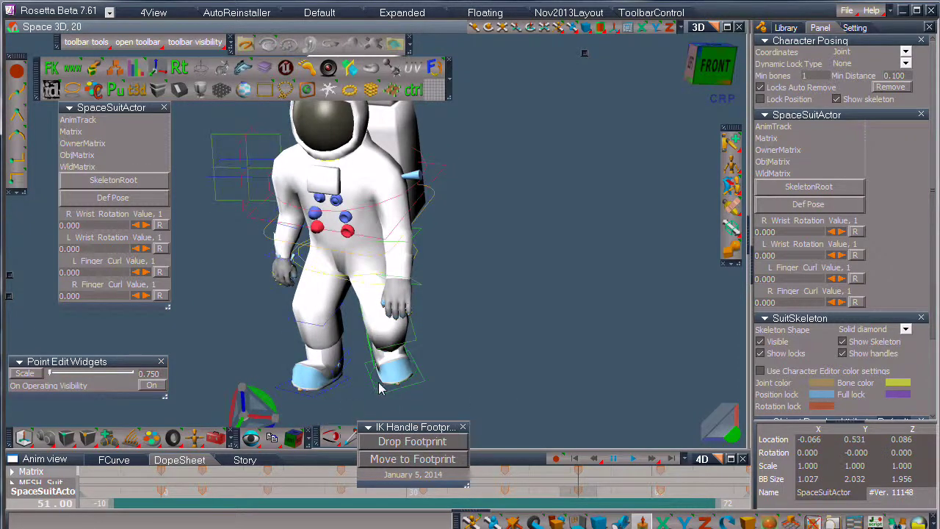
mouse_move(380, 385)
left_mouse_down()
mouse_move(366, 382)
mouse_move(387, 382)
mouse_move(377, 384)
mouse_move(382, 376)
left_mouse_up()
Examine the astronaut's leg and foot pose from the front and left side
middle_click_drag(427, 359, 556, 327)
scroll(589, 270, "up", 1)
scroll(589, 270, "down", 2)
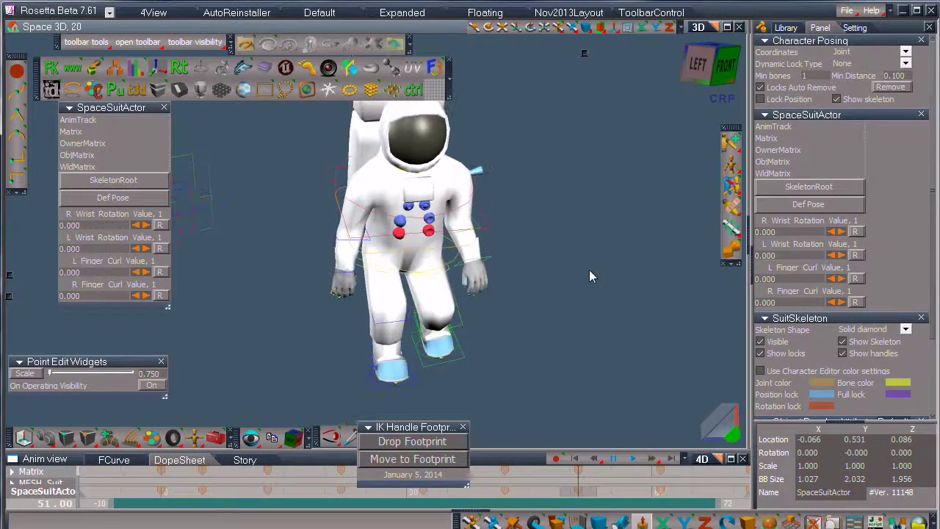
middle_click_drag(459, 321, 481, 318)
scroll(598, 221, "up", 1)
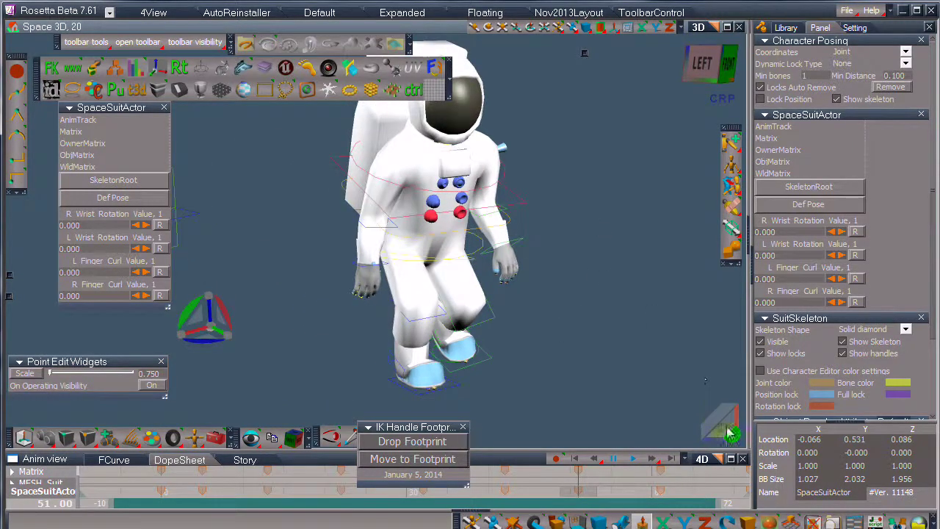
left_click_drag(724, 428, 727, 439)
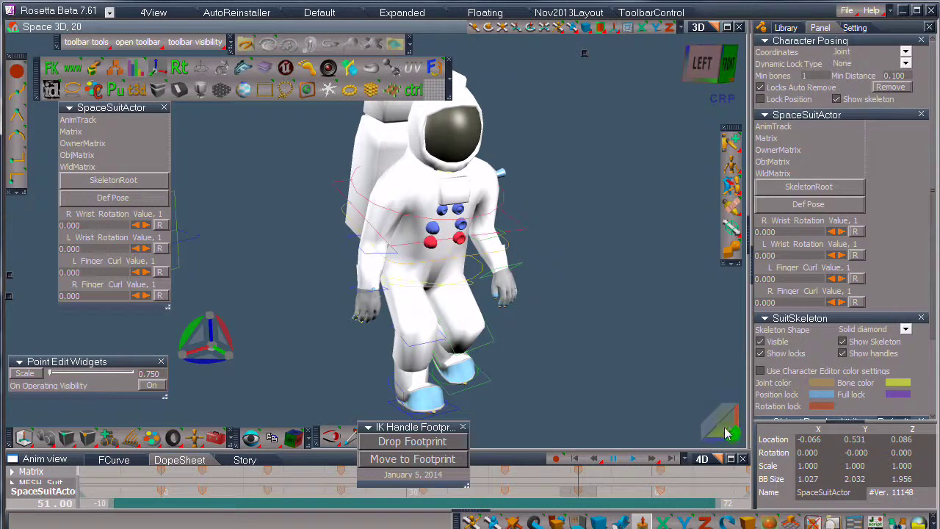
scroll(643, 359, "up", 2)
scroll(644, 359, "down", 1)
Activate the skeleton joints, rotate the right upper arm away from the body and bend the right elbow
left_click(473, 522)
middle_click_drag(625, 270, 559, 301)
left_click(427, 177)
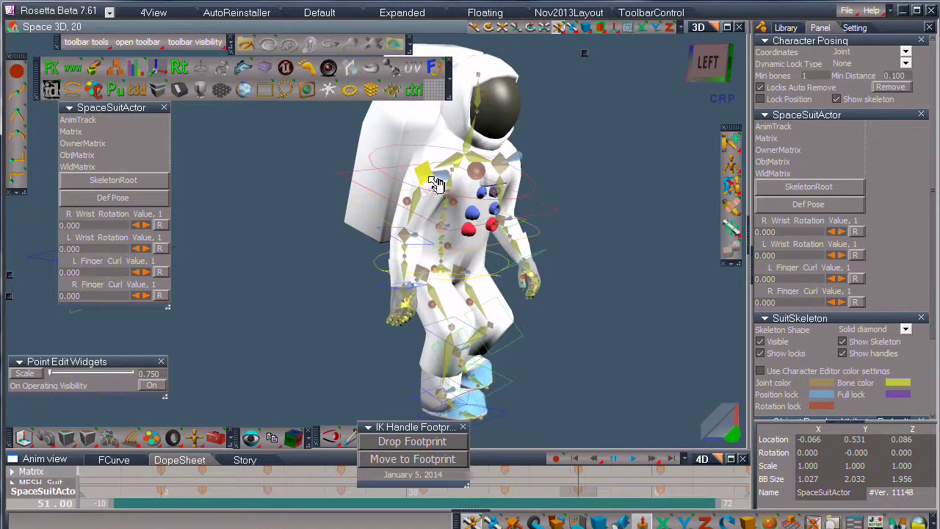
left_click(424, 176)
left_click_drag(419, 149, 391, 154)
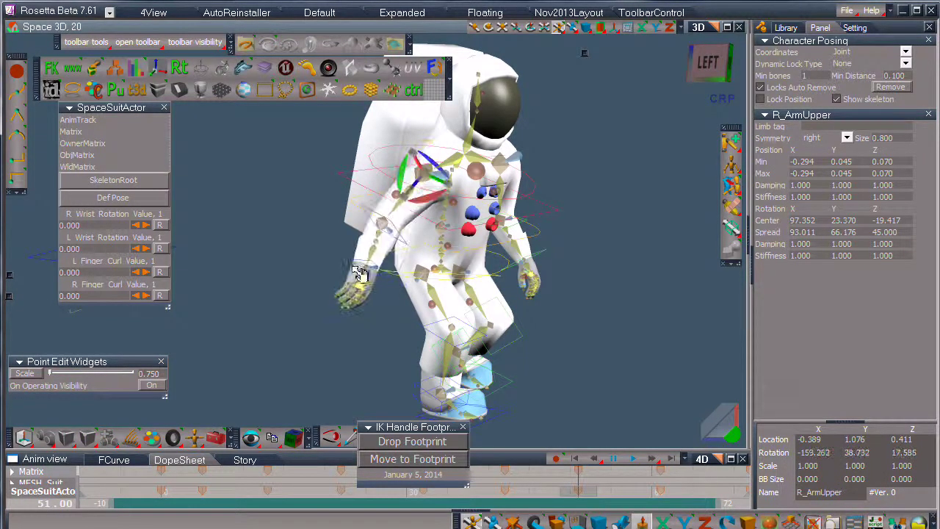
left_click(388, 230)
left_click_drag(398, 241, 416, 246)
Rotate the astronaut's right upper leg joint and the right ankle joint
middle_click_drag(584, 333, 507, 305)
middle_click_drag(478, 334, 448, 283)
left_click(450, 278)
left_click_drag(459, 281, 446, 331)
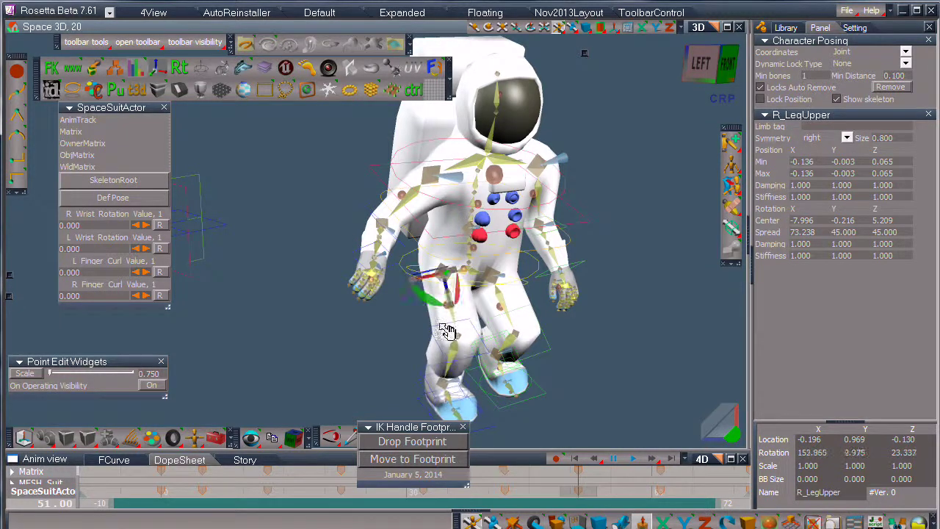
left_click(461, 400)
left_click_drag(468, 397, 496, 393)
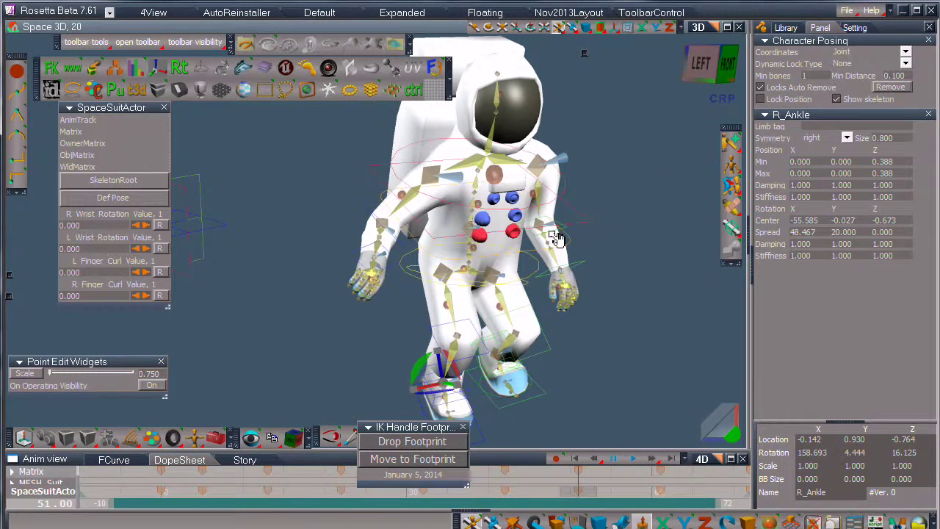
middle_click_drag(597, 241, 517, 312)
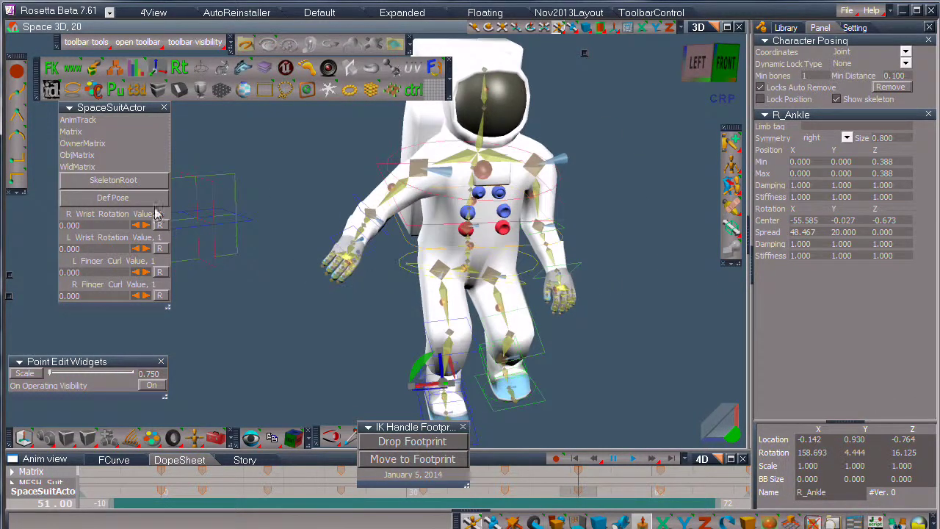
Leave skeleton joint editing and set the right wrist rotation to 50 and the left wrist rotation to 40.25
mouse_move(128, 108)
left_mouse_down()
mouse_move(174, 110)
mouse_move(116, 110)
left_mouse_up()
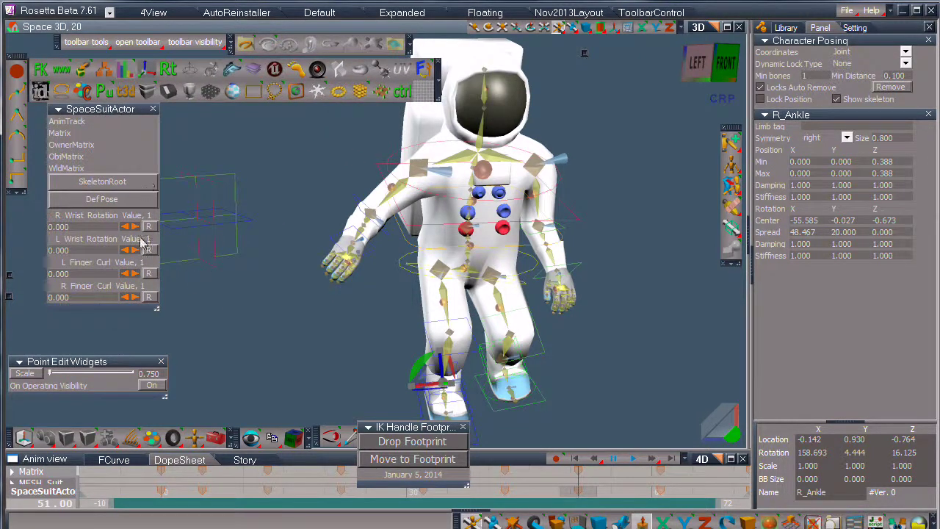
left_click(270, 158)
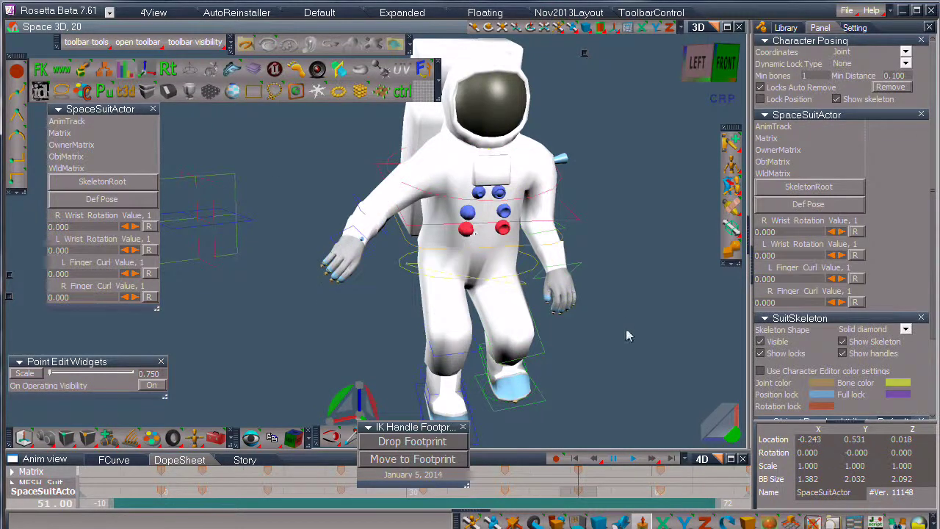
left_click_drag(270, 158, 275, 160)
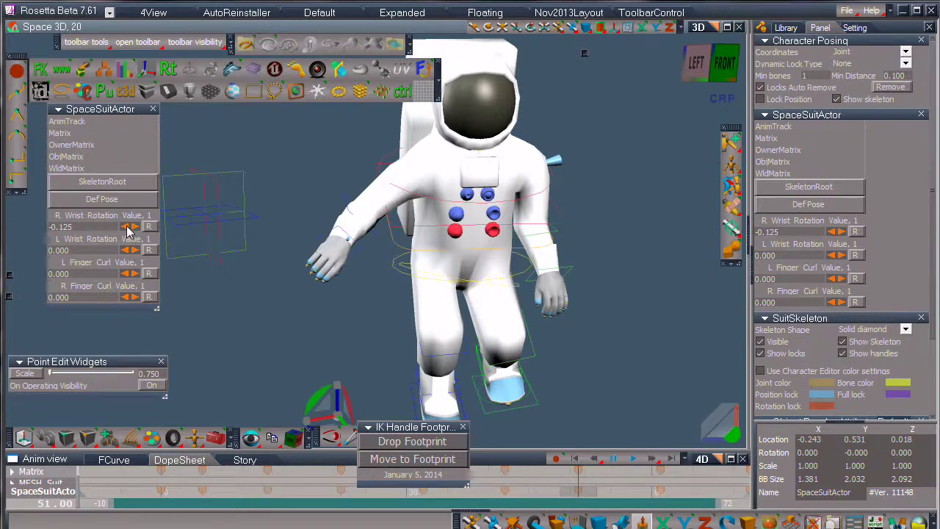
left_click_drag(130, 230, 169, 230)
left_click_drag(129, 254, 137, 274)
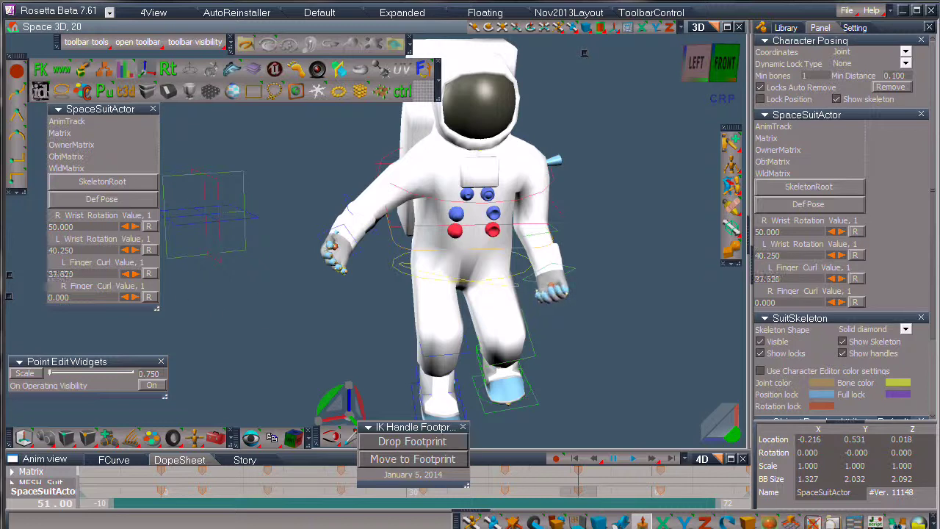
Set the left finger curl to 23.5 and the right finger curl to 1.5
left_click_drag(133, 275, 137, 274)
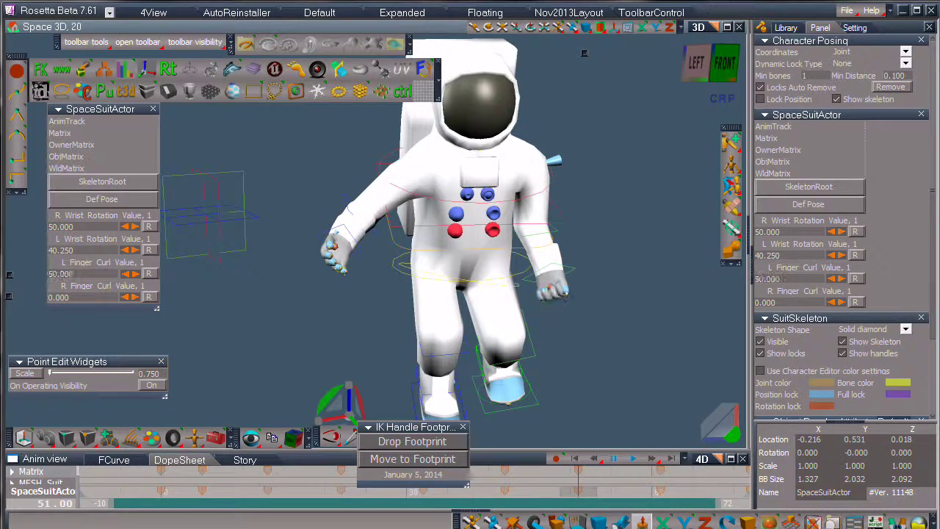
left_click_drag(133, 274, 124, 290)
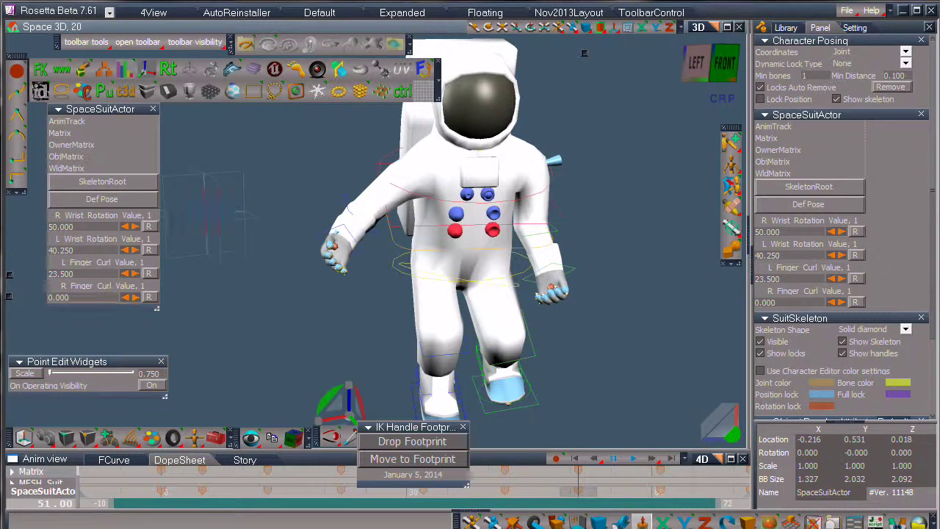
left_click_drag(132, 297, 138, 298)
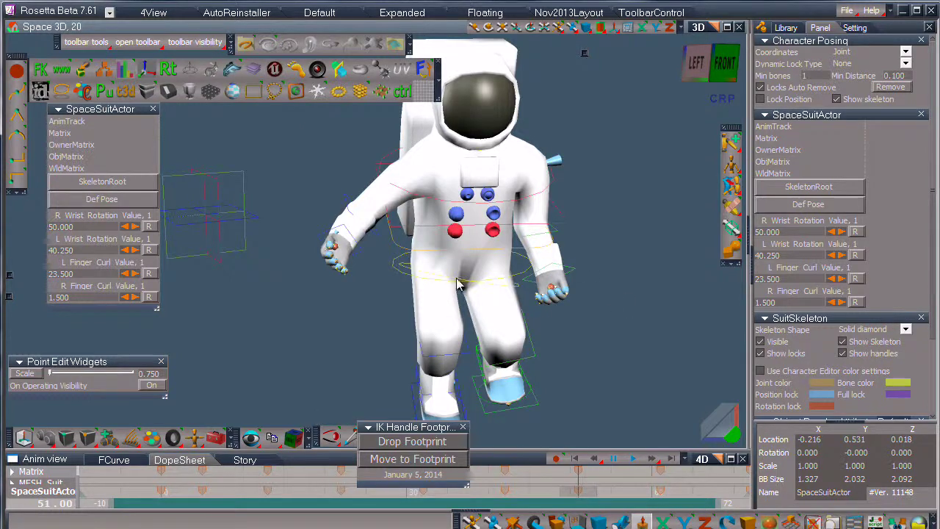
Move the animation back to frame 37, where both of the astronaut's feet are near the ground
middle_click_drag(625, 301, 696, 343)
middle_click_drag(577, 283, 578, 314)
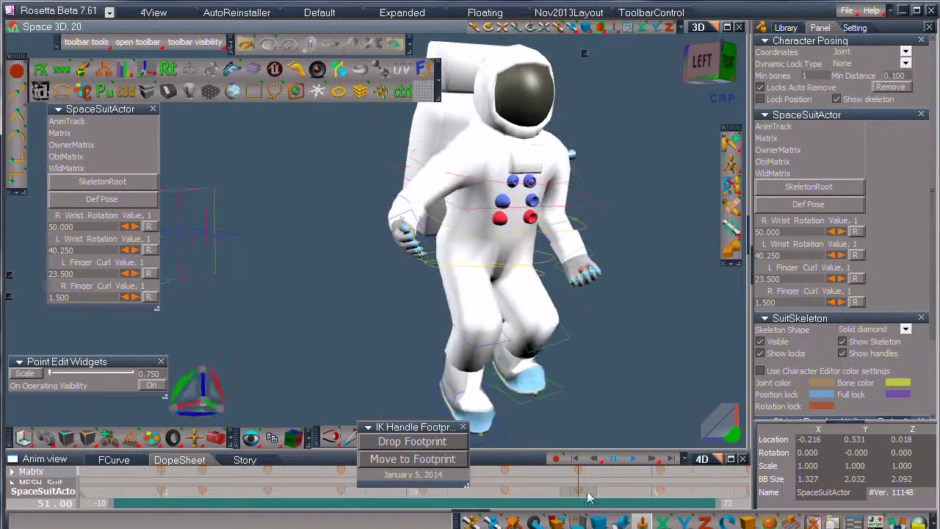
left_click(615, 490)
left_click_drag(580, 490, 467, 494)
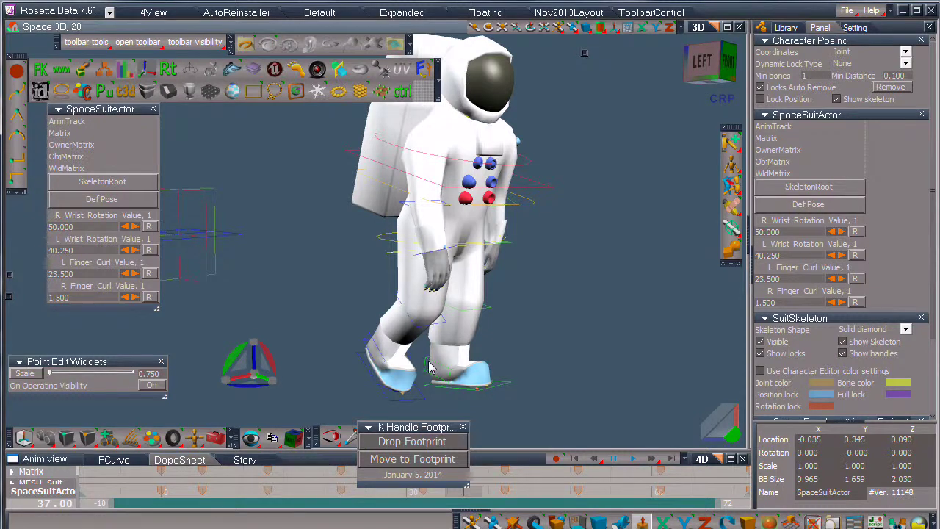
Try to lift the heel of the astronaut's left foot with its IK handle
left_click_drag(428, 361, 433, 352)
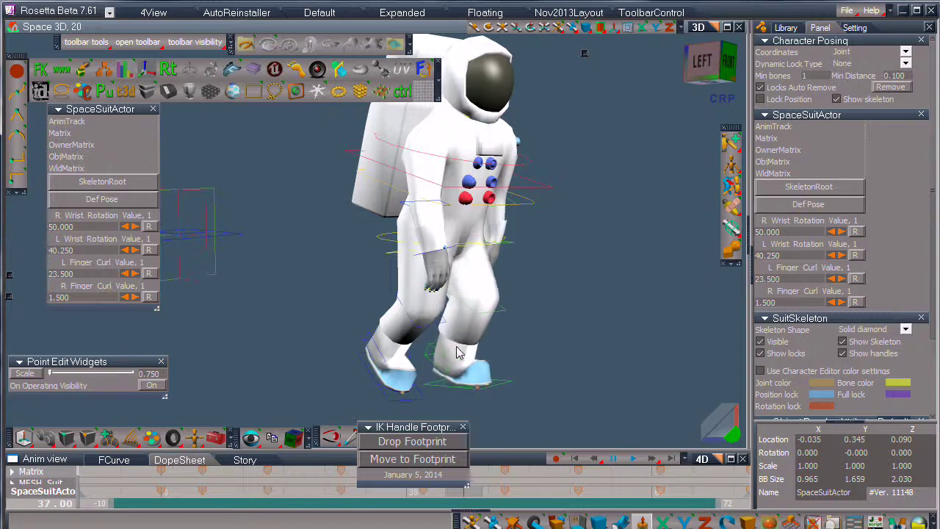
middle_click_drag(619, 341, 604, 324)
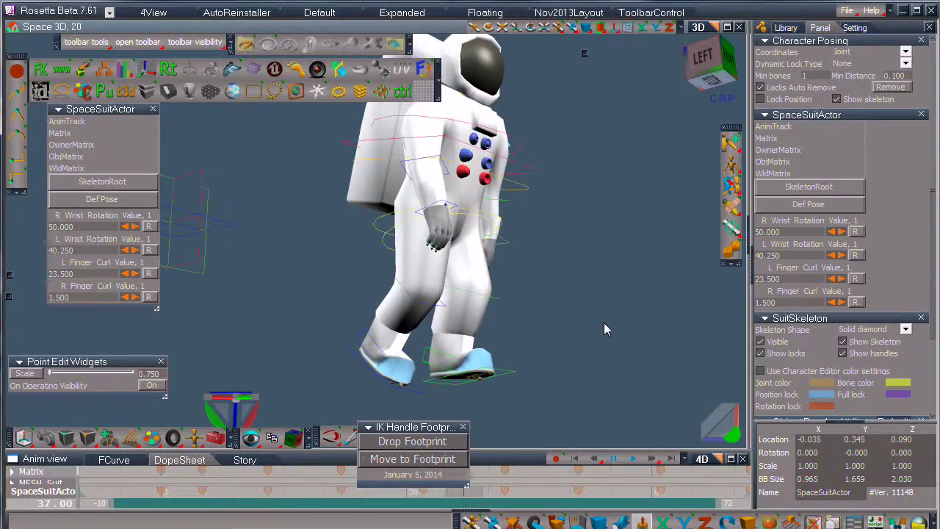
scroll(603, 323, "up", 2)
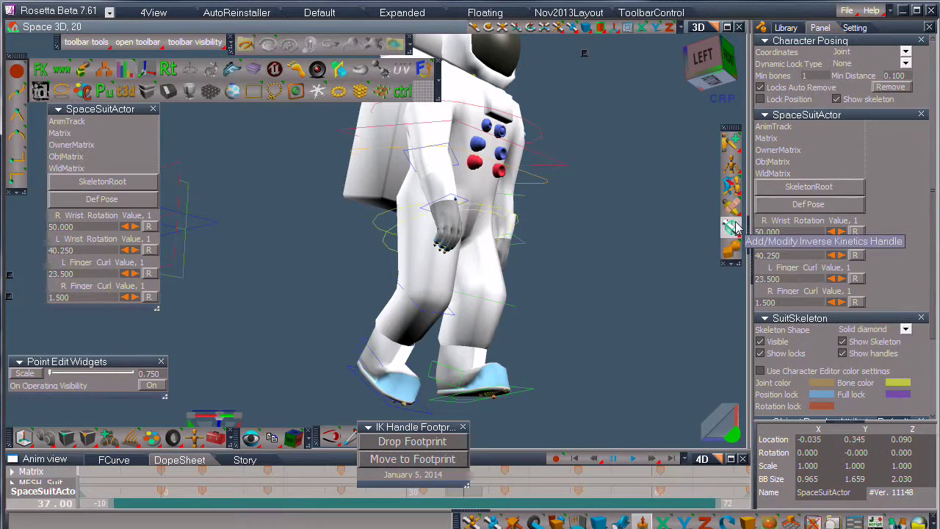
Activate Add/Modify Inverse Kinetics Handle and select the rounded-rectangle spine handle around the astronaut's torso
left_click(733, 228)
mouse_move(653, 282)
middle_mouse_down()
mouse_move(581, 287)
mouse_move(650, 276)
mouse_move(598, 285)
mouse_move(653, 294)
middle_mouse_up()
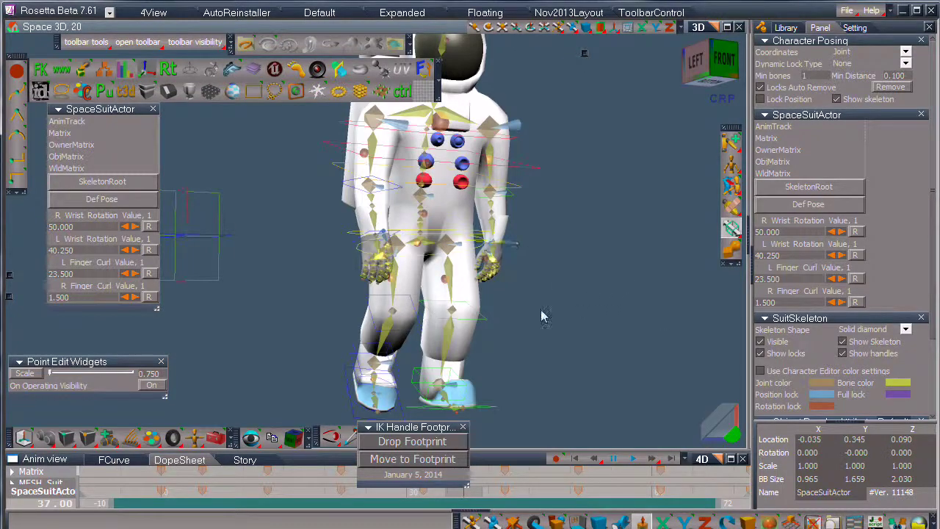
left_click(450, 184)
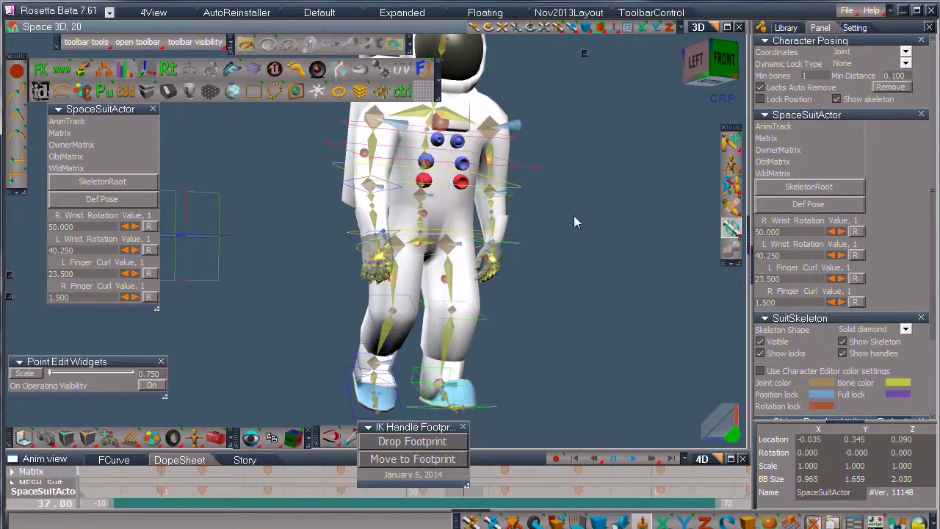
middle_click_drag(589, 227, 607, 267)
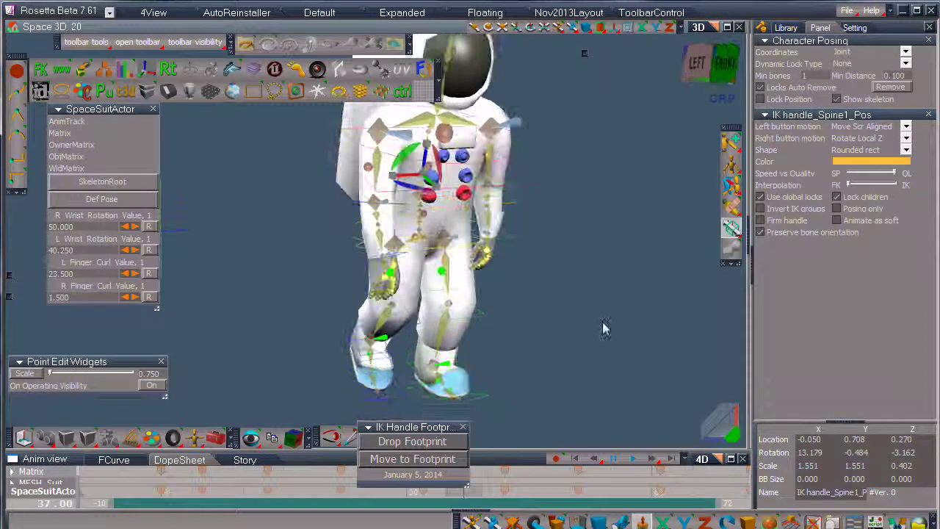
Examine the left foot's ankle and toe joints, bones and IK control points up close from the side
mouse_move(723, 430)
left_click_drag(723, 430, 709, 294)
scroll(557, 269, "up", 5)
left_click_drag(733, 435, 694, 429)
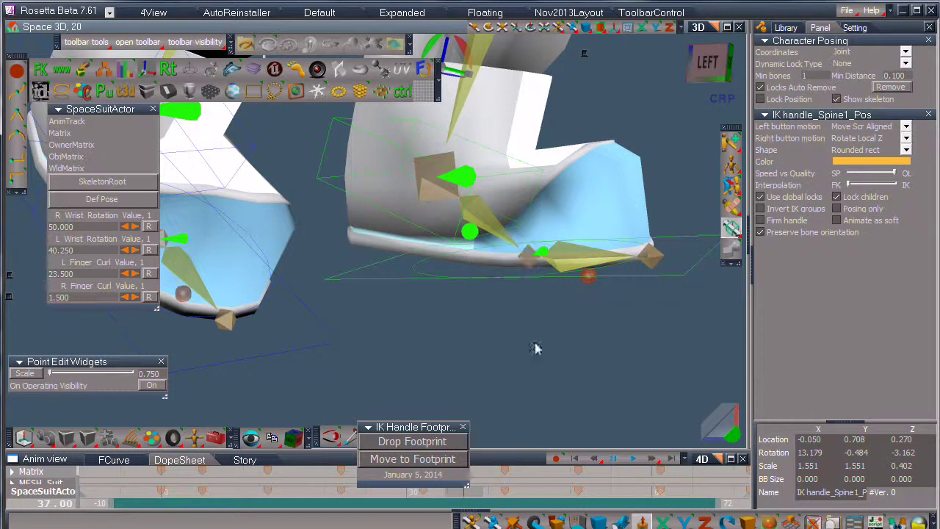
scroll(573, 288, "down", 2)
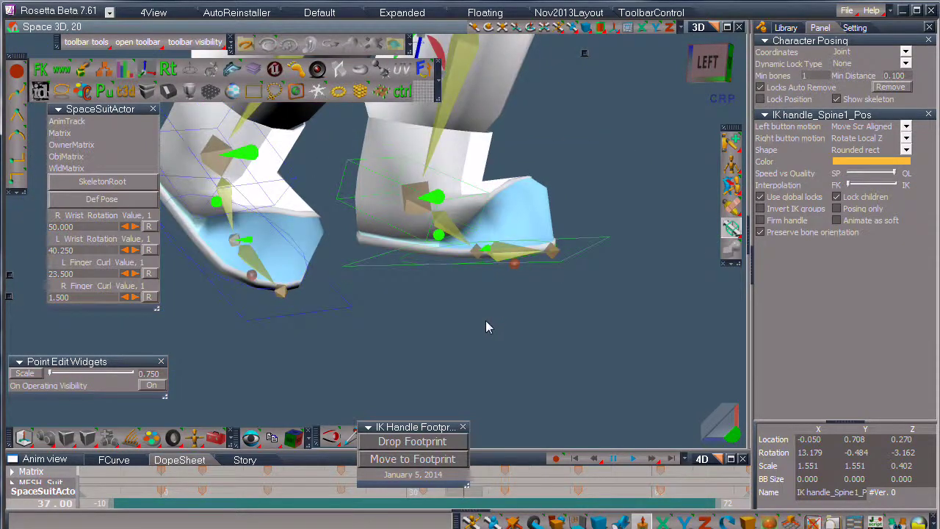
scroll(487, 320, "up", 2)
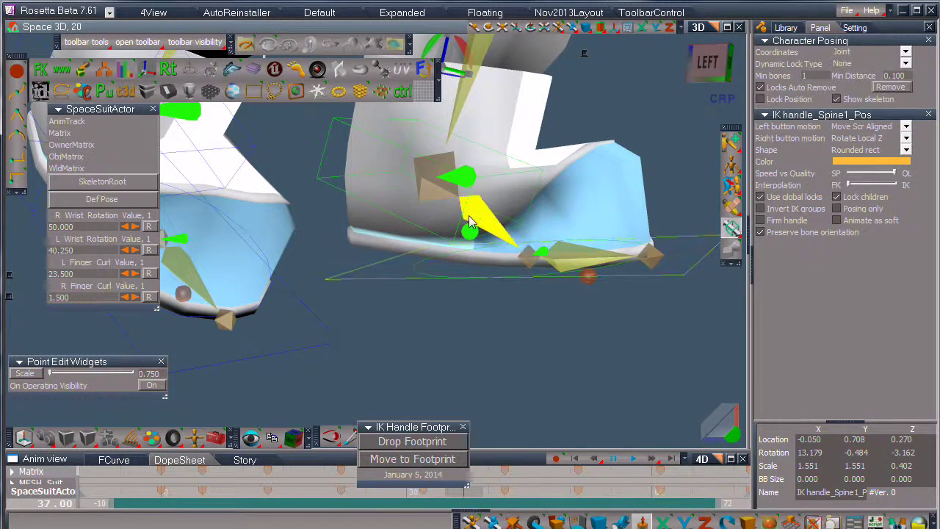
Scrub the animation to frame 45 to review how the feet move
scroll(522, 330, "down", 5)
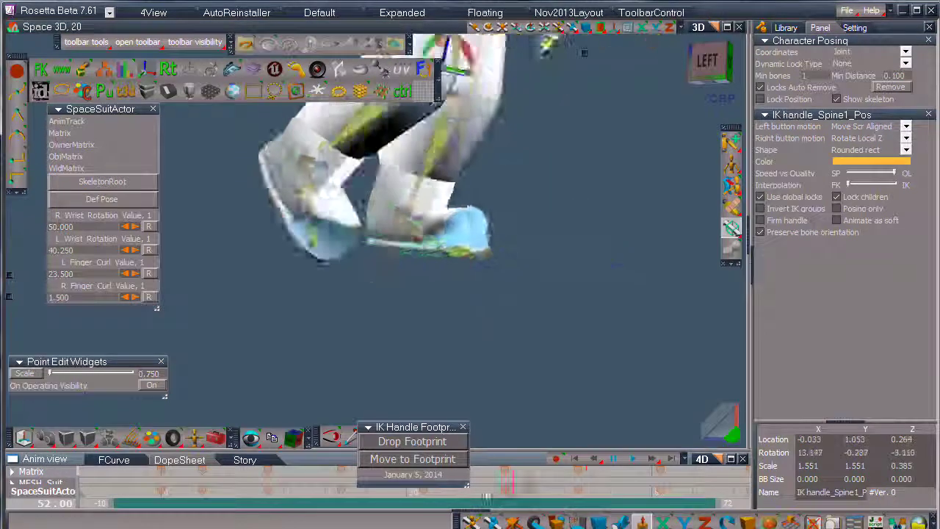
left_click_drag(339, 467, 531, 490)
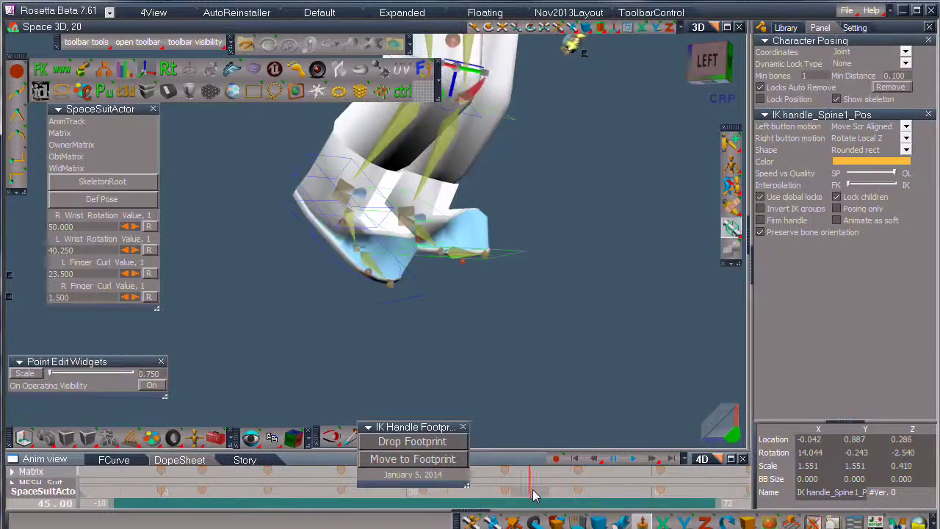